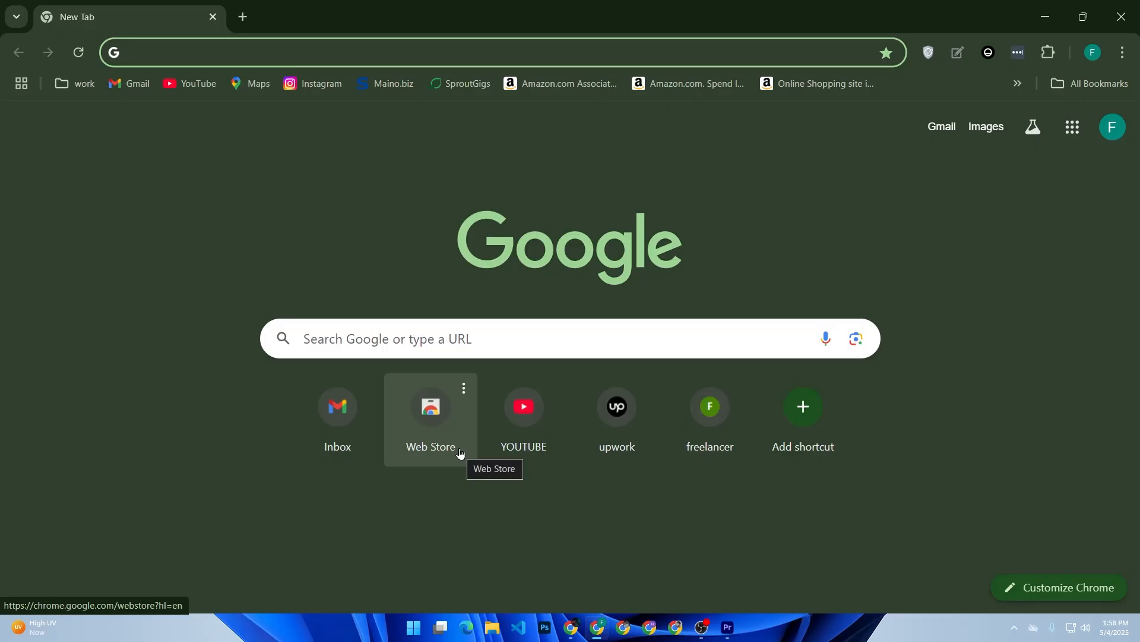
Open Gmail from the new tab page, go to all settings, and dismiss the desktop notifications prompt
{"action": "left_click", "coordinate": [130, 90]}
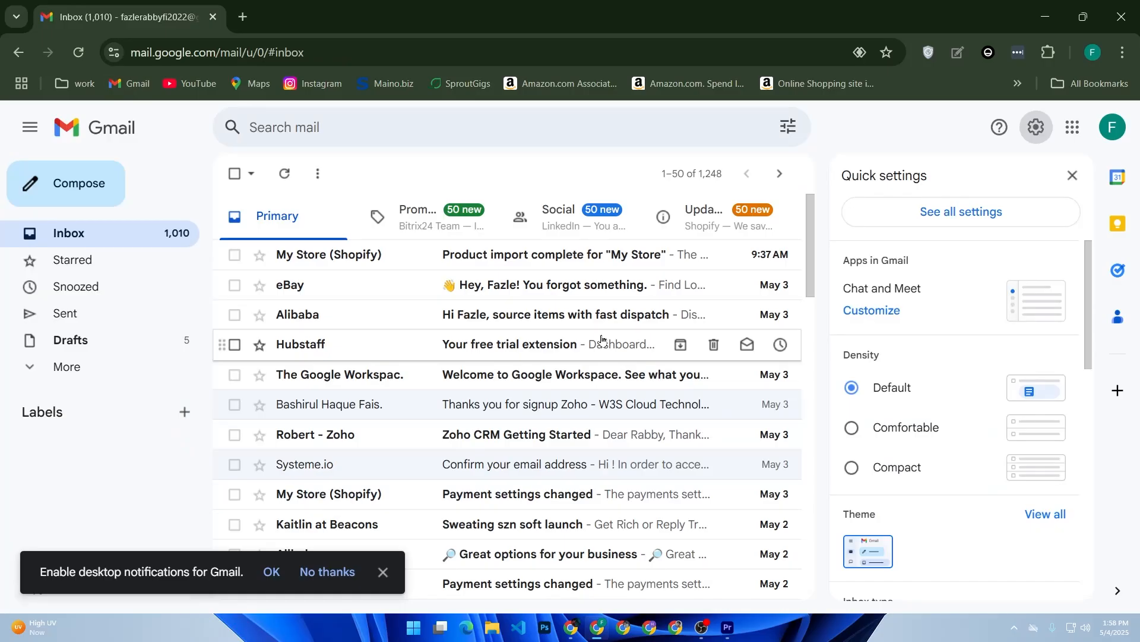
{"action": "left_click", "coordinate": [988, 229]}
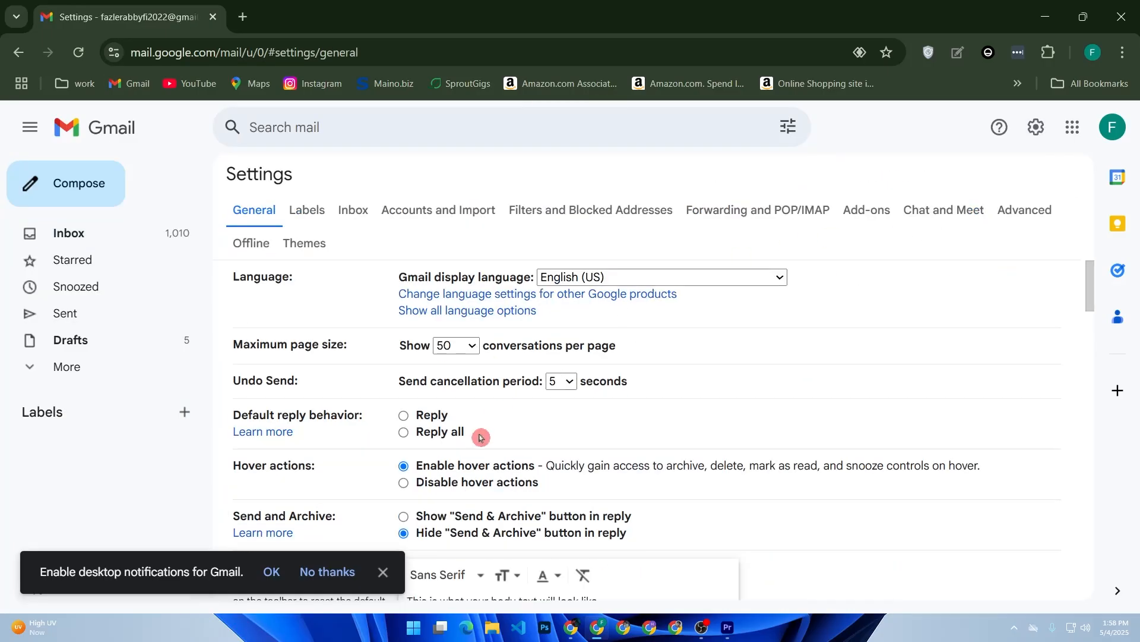
{"action": "left_click", "coordinate": [384, 572]}
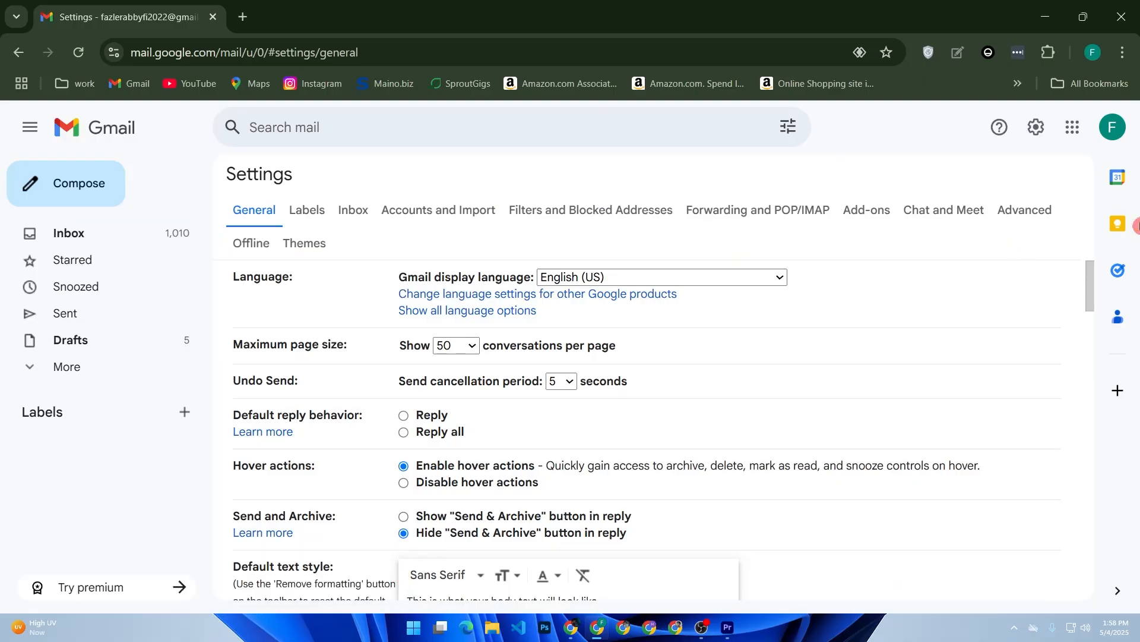
Open the Advanced settings and review the Templates option
{"action": "left_click", "coordinate": [1034, 212]}
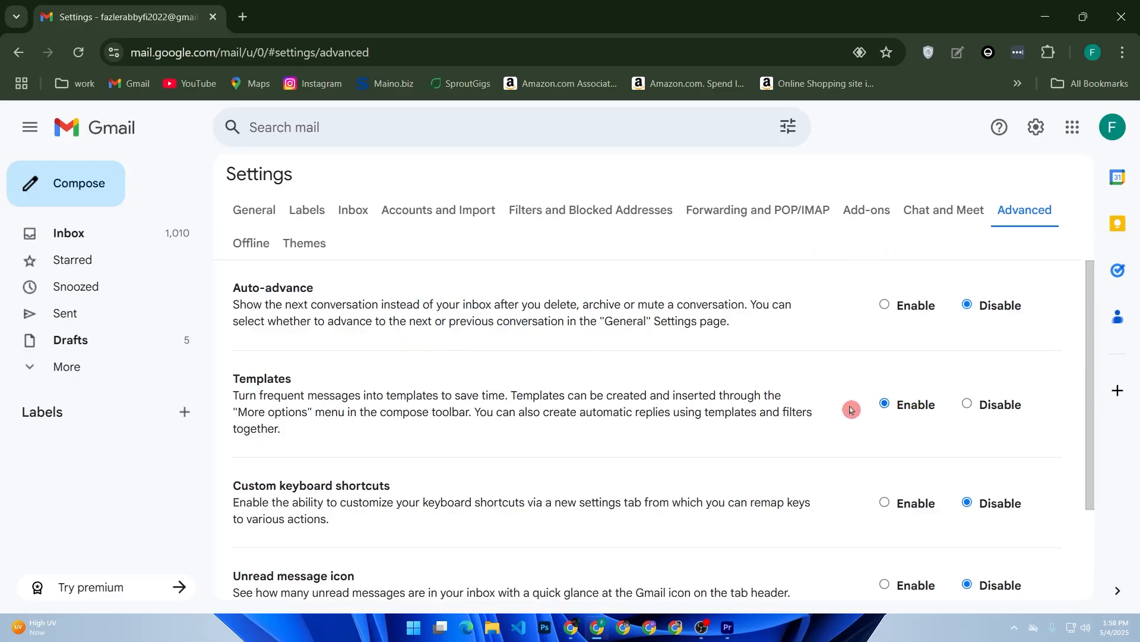
{"action": "scroll", "coordinate": [851, 409], "scroll_direction": "down", "scroll_amount": 3}
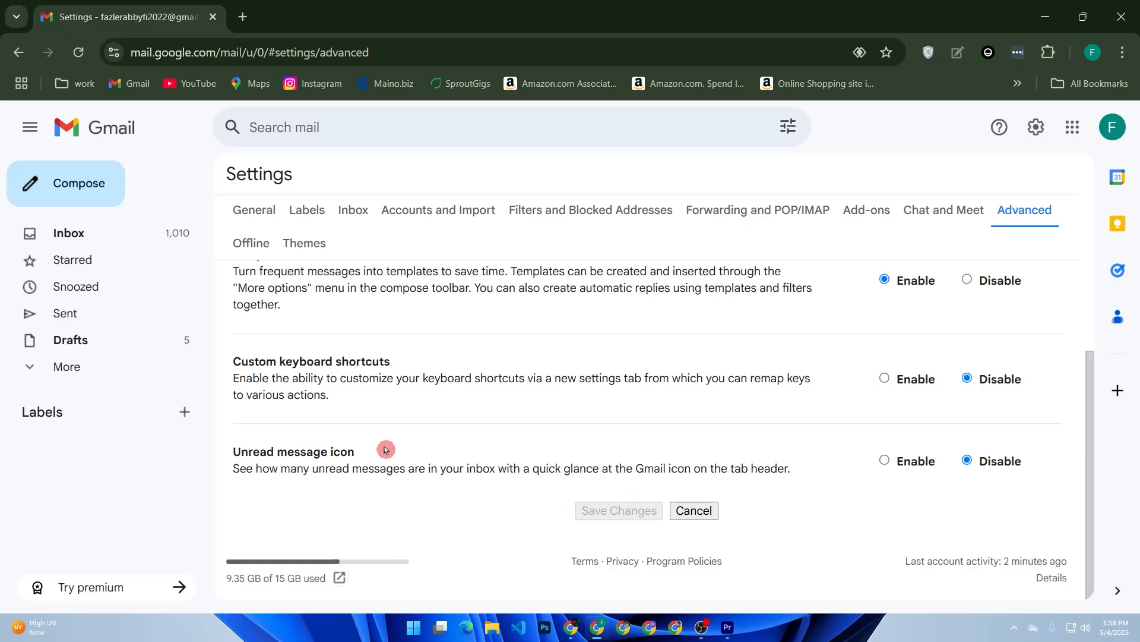
Compose a new message with the body text "Thanks for watching"
{"action": "left_click", "coordinate": [88, 194]}
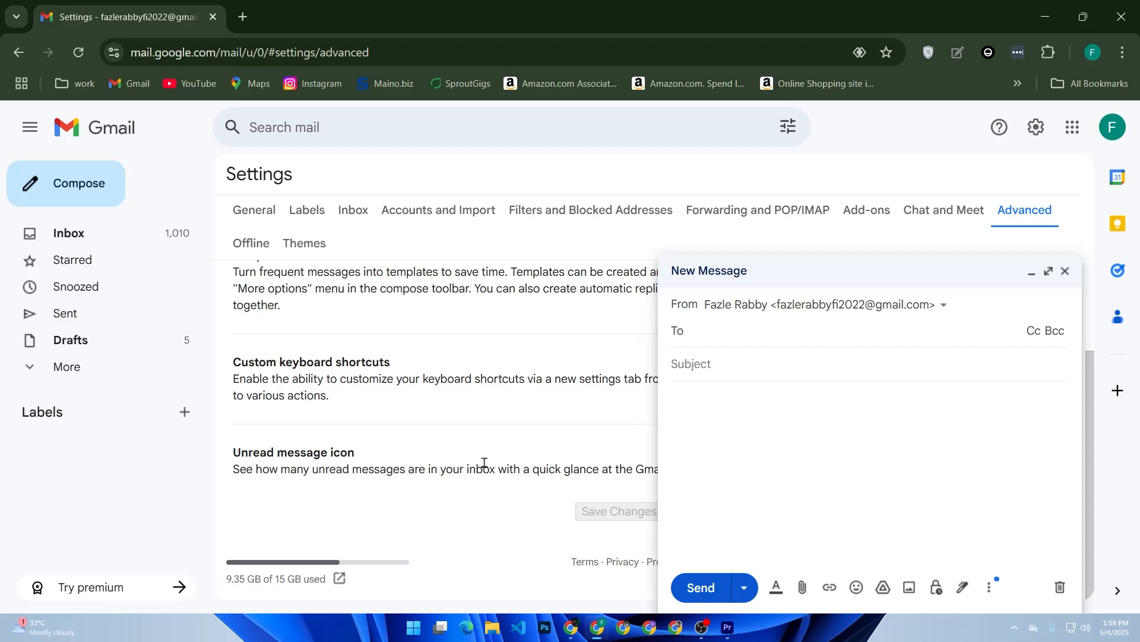
{"action": "left_click", "coordinate": [721, 446]}
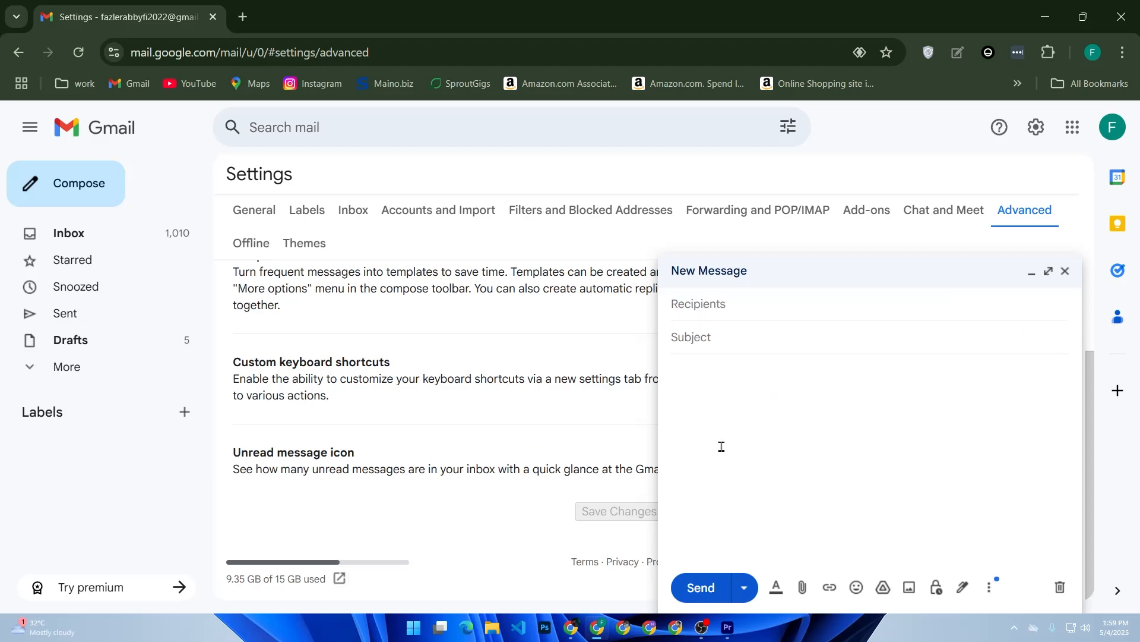
{"action": "type", "text": "Thanks for watching"}
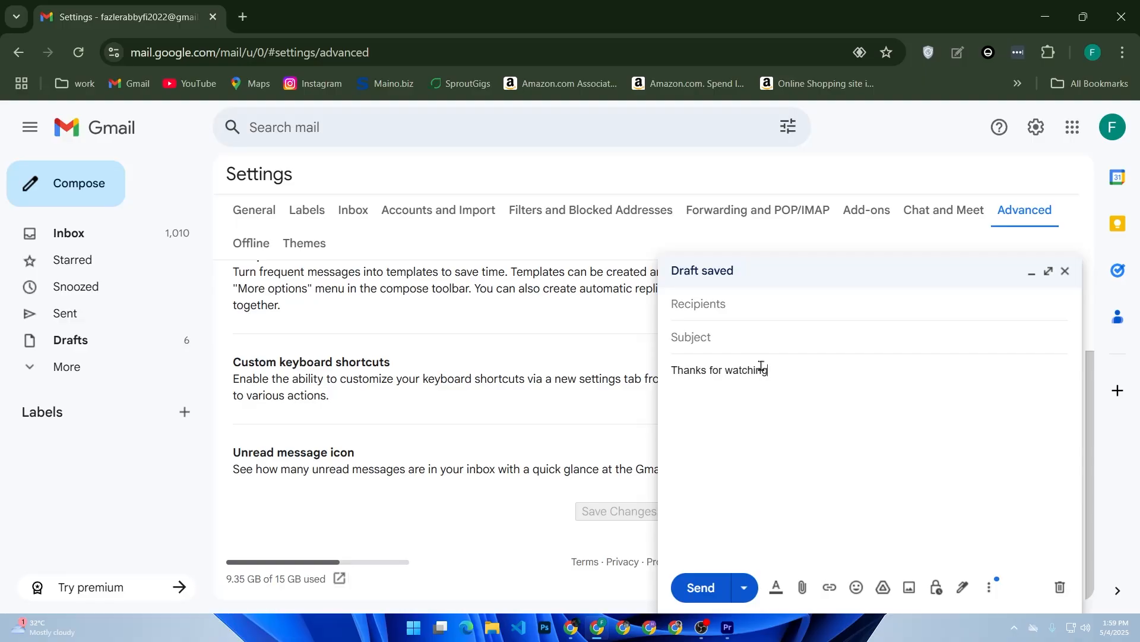
Save the draft as a new template named "Greetings"
{"action": "left_click", "coordinate": [989, 587]}
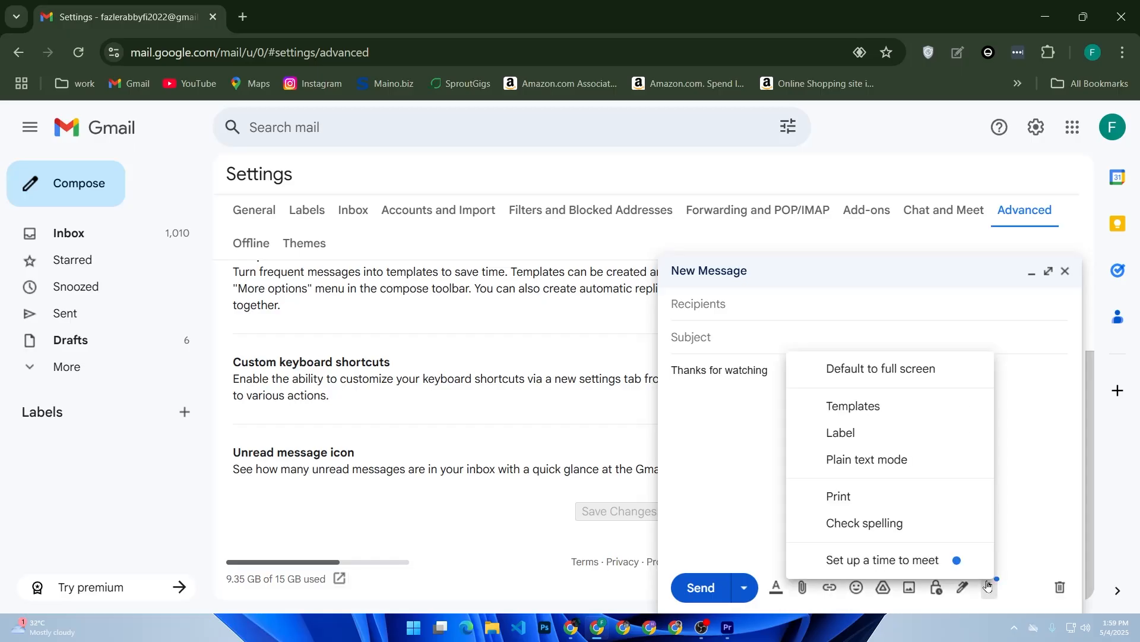
{"action": "mouse_move", "coordinate": [958, 410]}
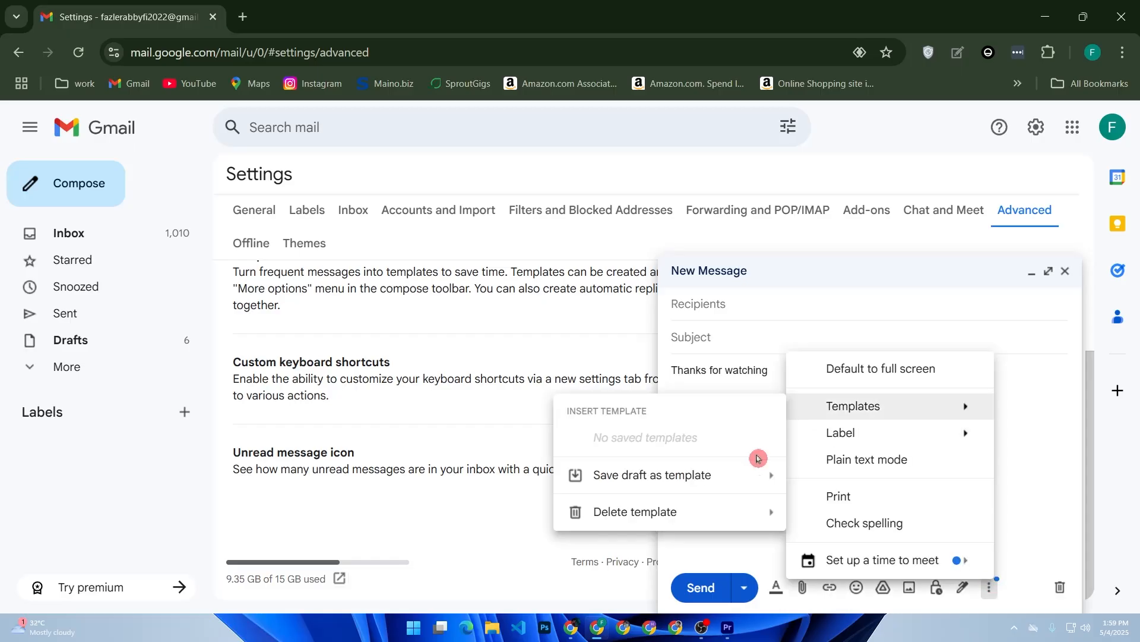
{"action": "mouse_move", "coordinate": [712, 476]}
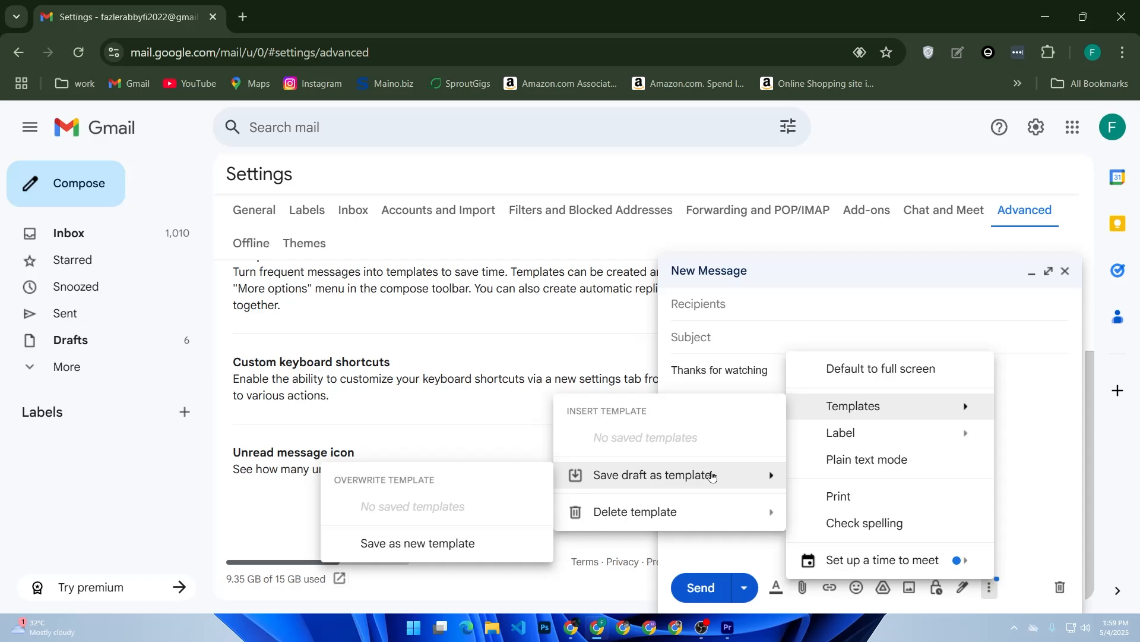
{"action": "left_click", "coordinate": [440, 545]}
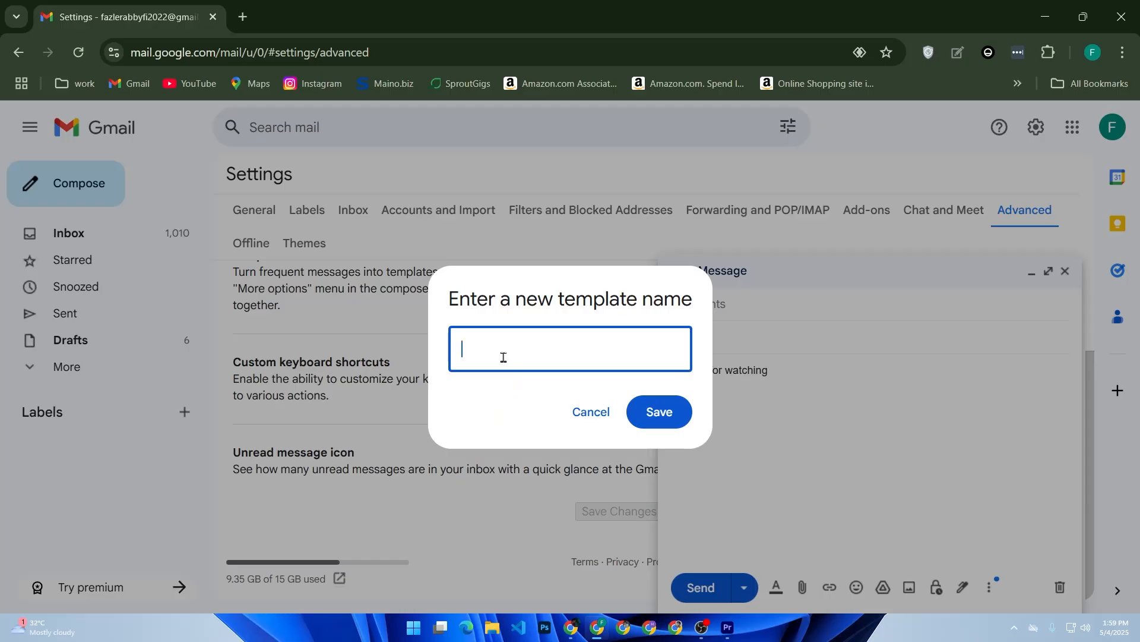
{"action": "type", "text": "fre"}
{"action": "key", "text": "BackSpace"}
{"action": "key", "text": "BackSpace"}
{"action": "type", "text": "Greetings"}
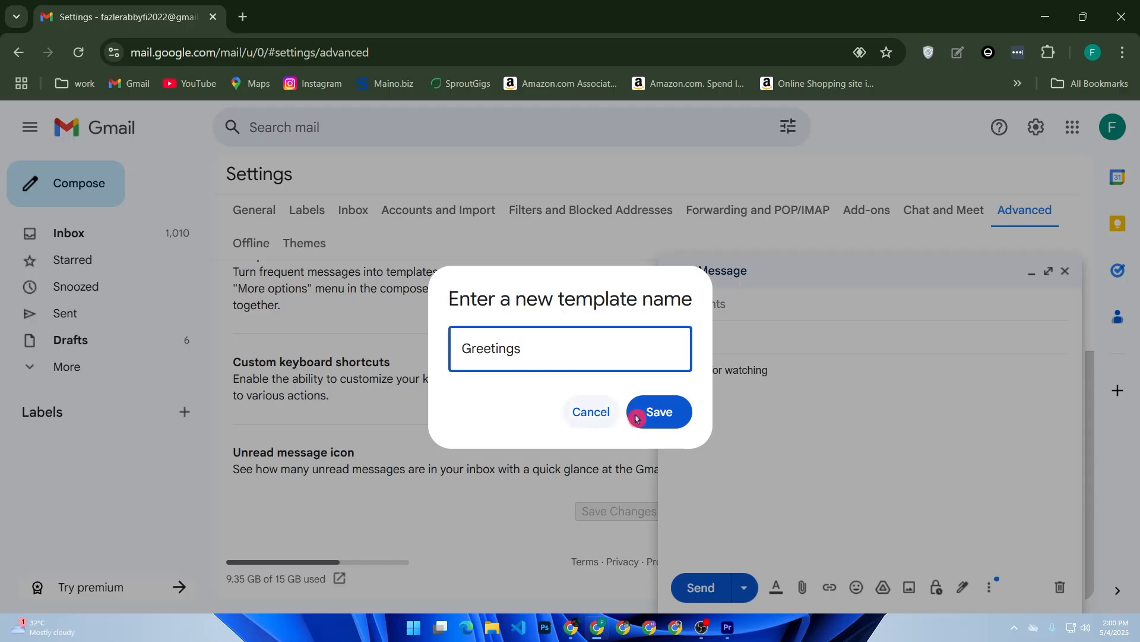
{"action": "left_click", "coordinate": [665, 416]}
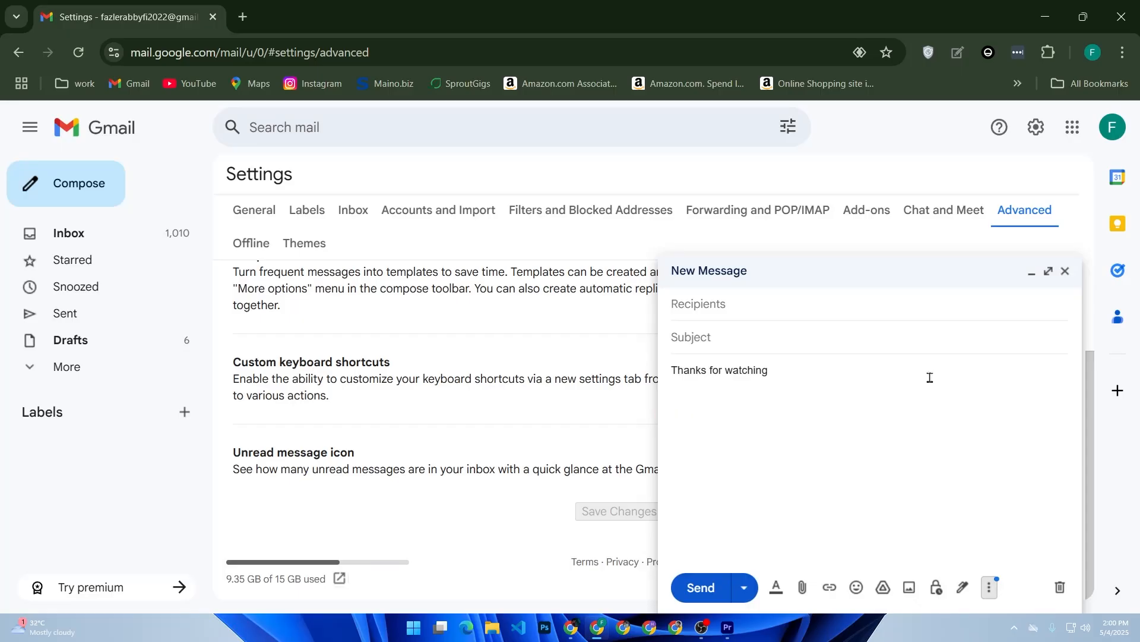
Close the draft, start a new message, and insert the Greetings template into it
{"action": "left_click", "coordinate": [1065, 271]}
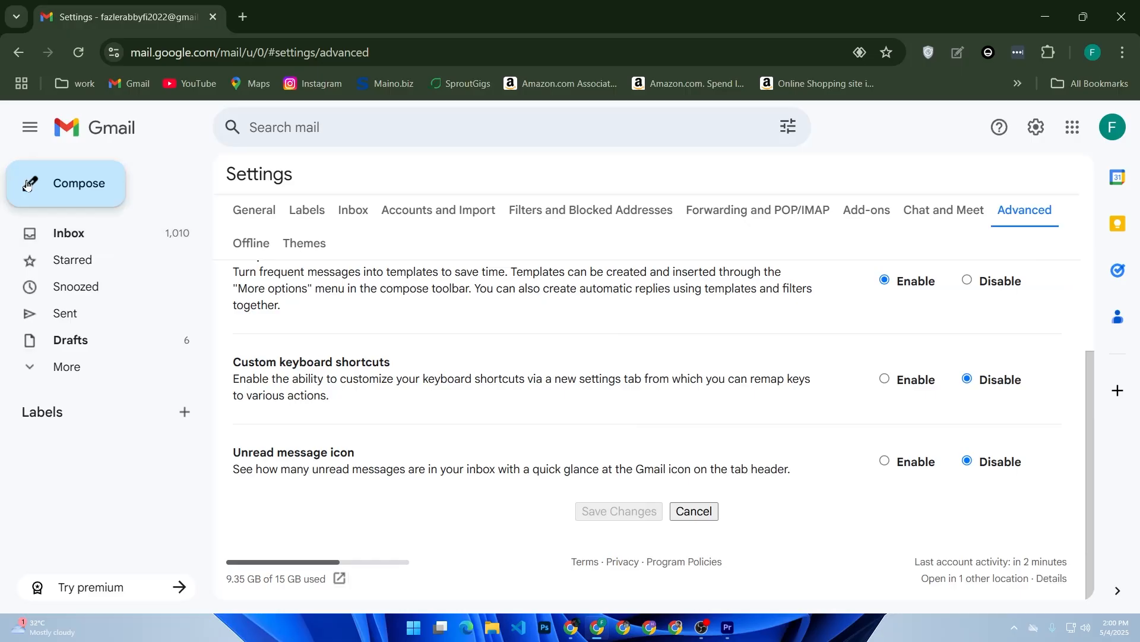
{"action": "left_click", "coordinate": [68, 185]}
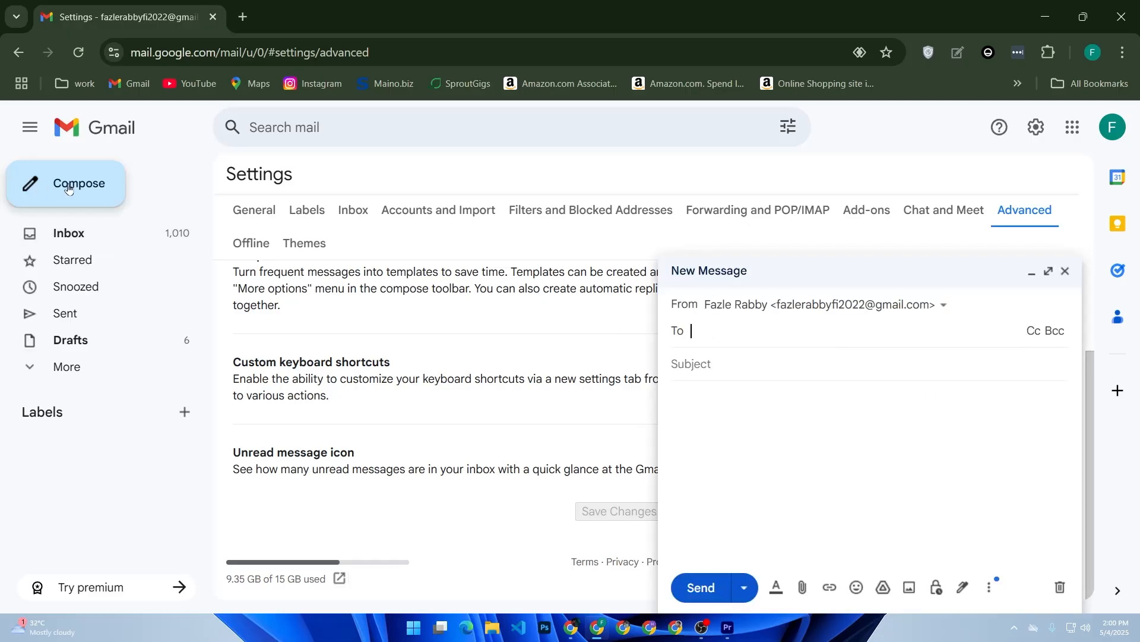
{"action": "left_click", "coordinate": [994, 591]}
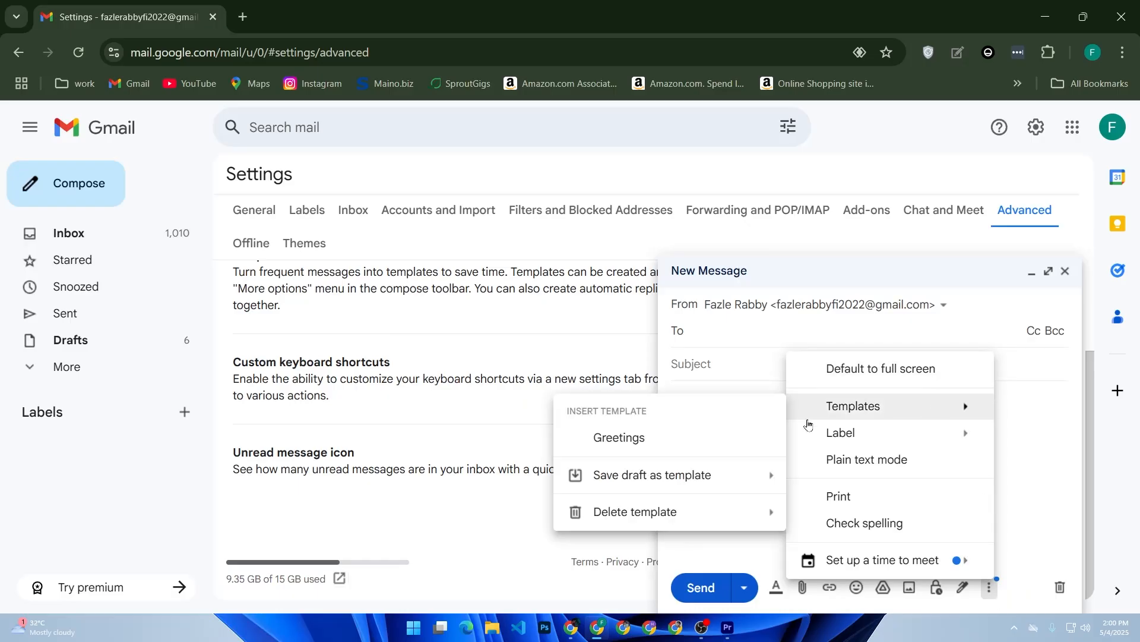
{"action": "left_click", "coordinate": [649, 442]}
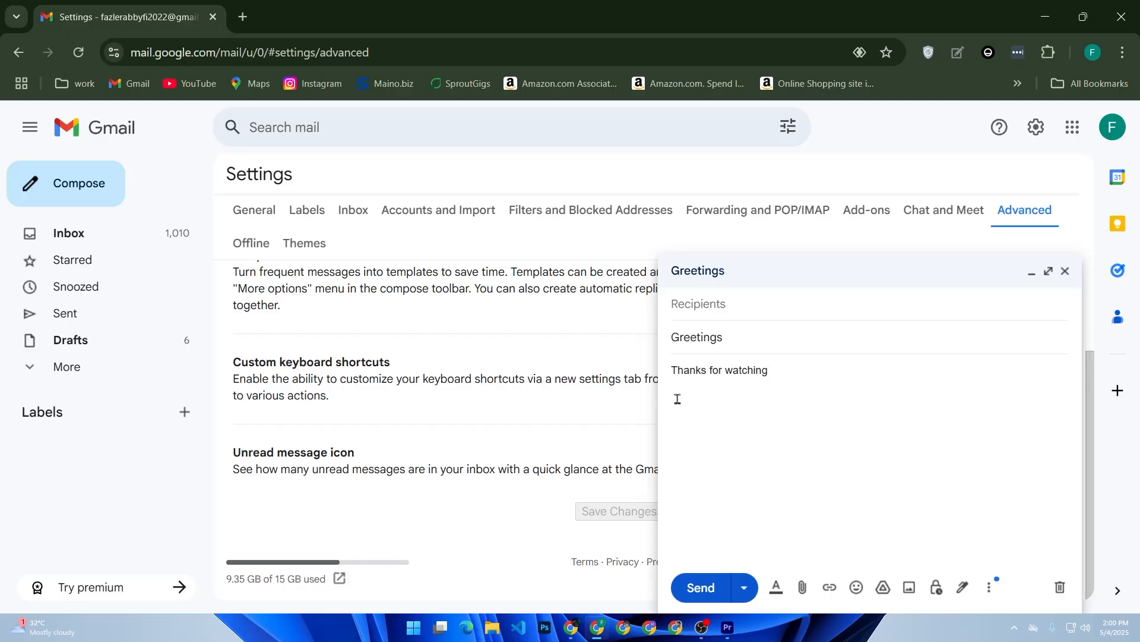
Close that message and write "helllo" in the body of another new message
{"action": "left_click", "coordinate": [666, 608]}
{"action": "left_click", "coordinate": [1064, 272]}
{"action": "left_click", "coordinate": [100, 182]}
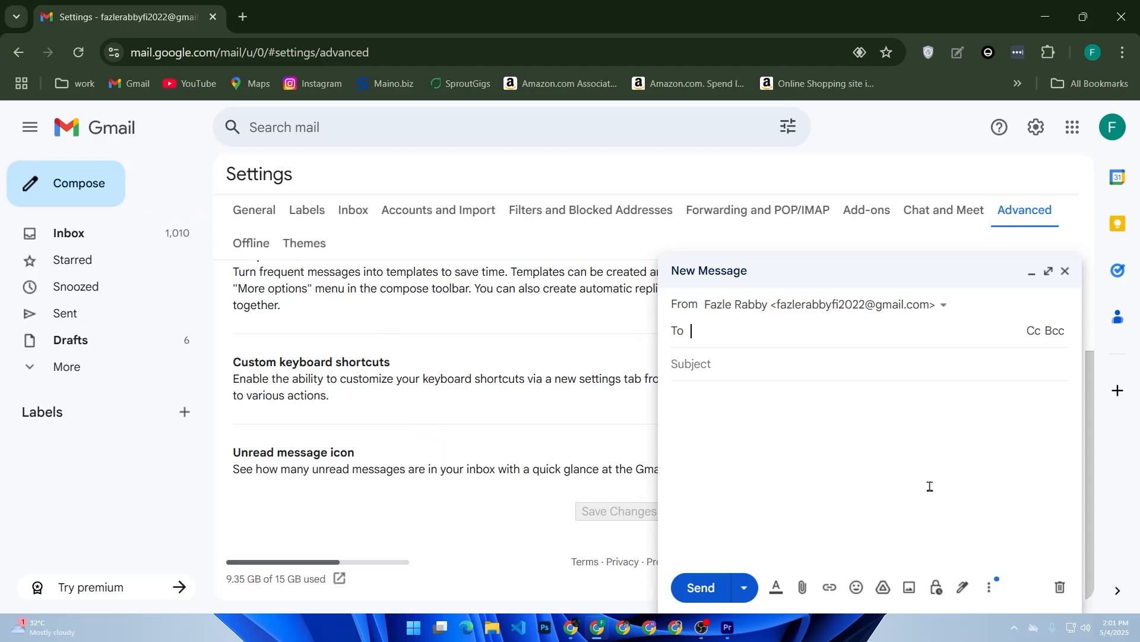
{"action": "left_click", "coordinate": [838, 405]}
{"action": "type", "text": "helllo"}
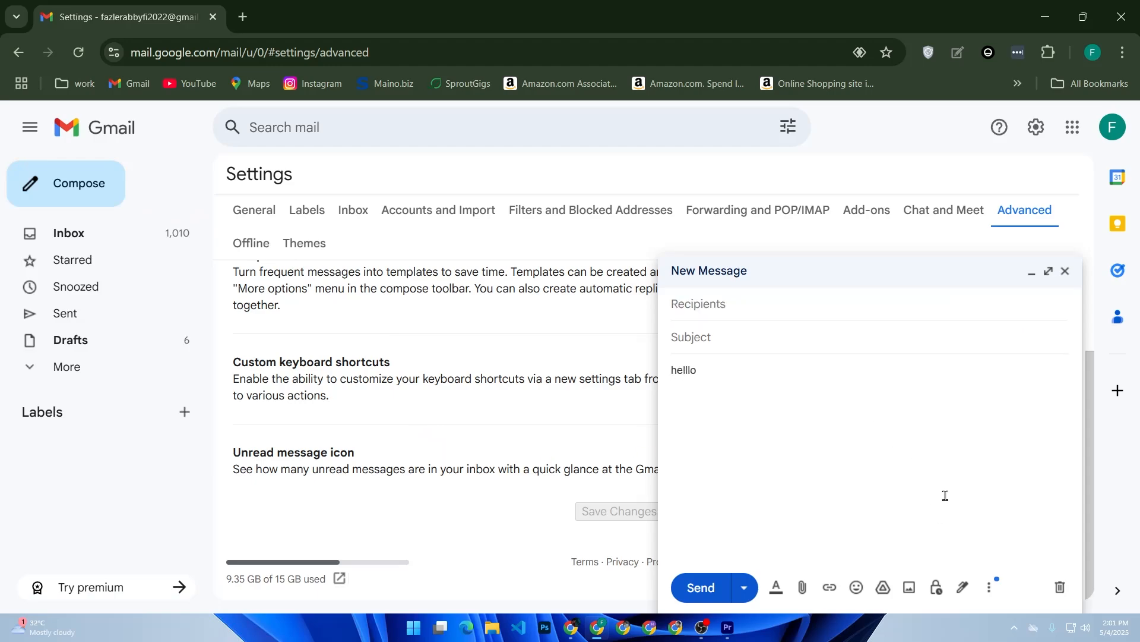
Overwrite the saved Greetings template with the current draft and close the message
{"action": "left_click", "coordinate": [992, 586]}
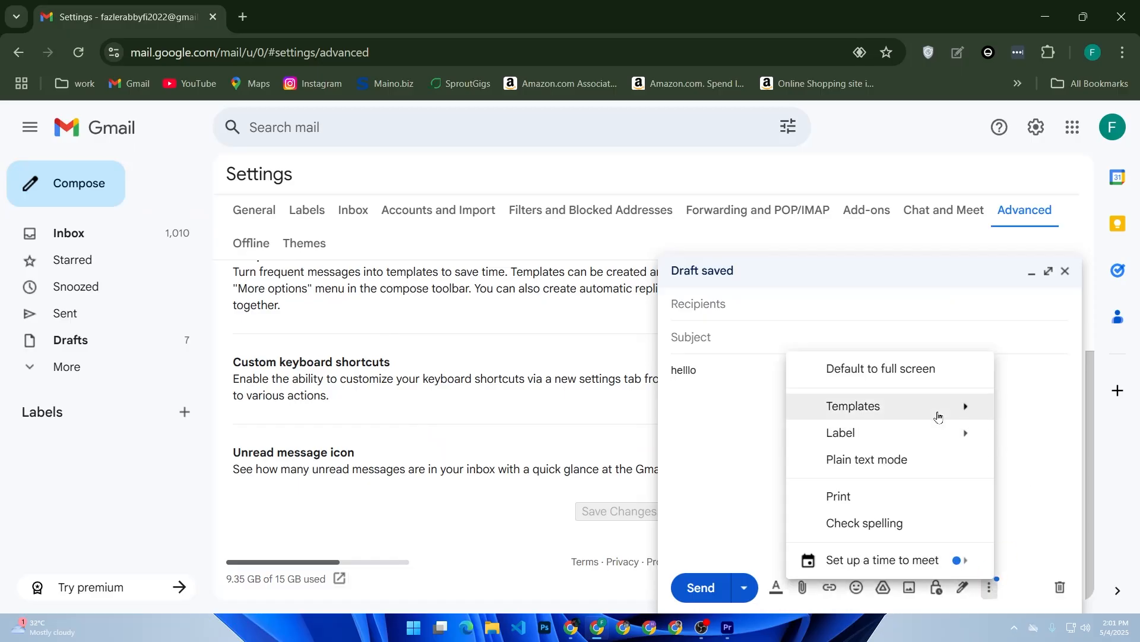
{"action": "mouse_move", "coordinate": [938, 416]}
{"action": "mouse_move", "coordinate": [704, 477]}
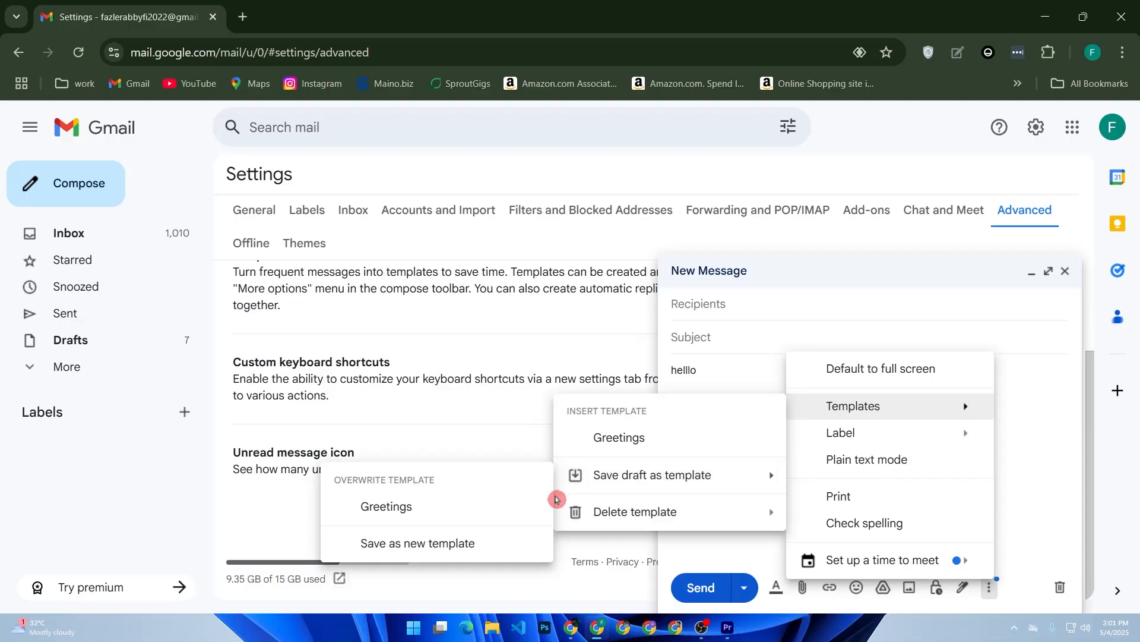
{"action": "left_click", "coordinate": [523, 507]}
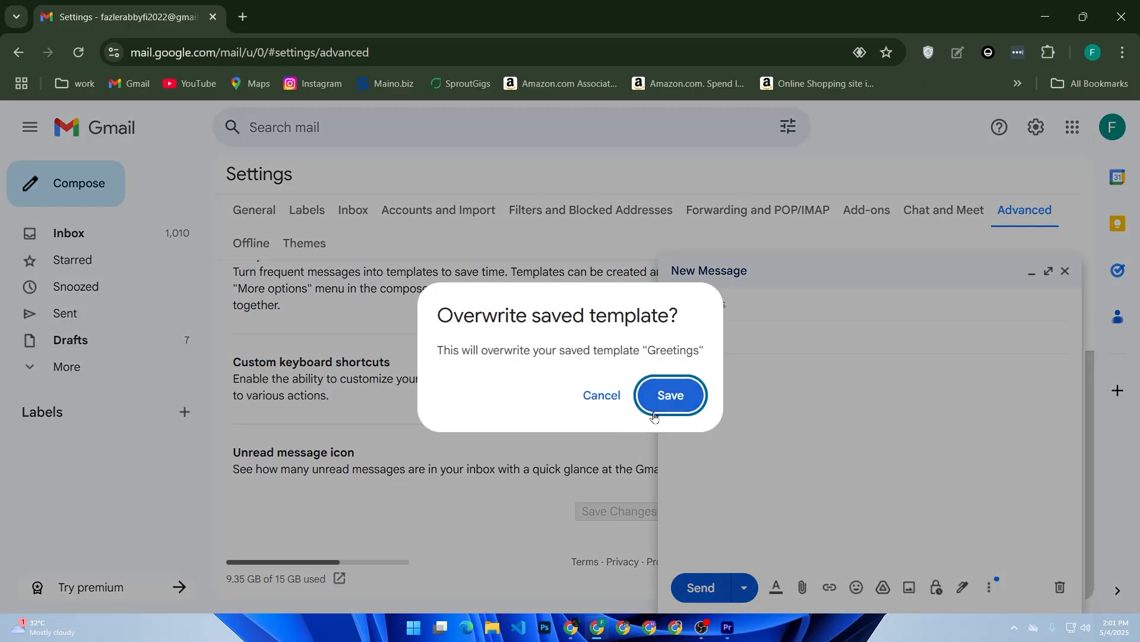
{"action": "left_click", "coordinate": [693, 407]}
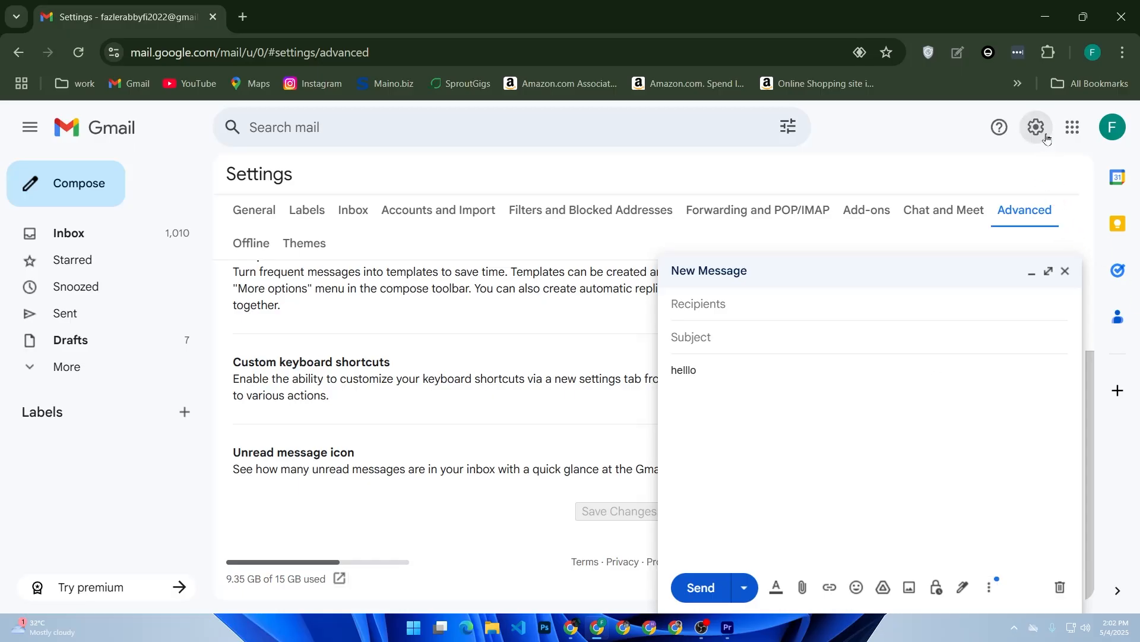
{"action": "left_click", "coordinate": [991, 587]}
{"action": "left_click", "coordinate": [994, 587]}
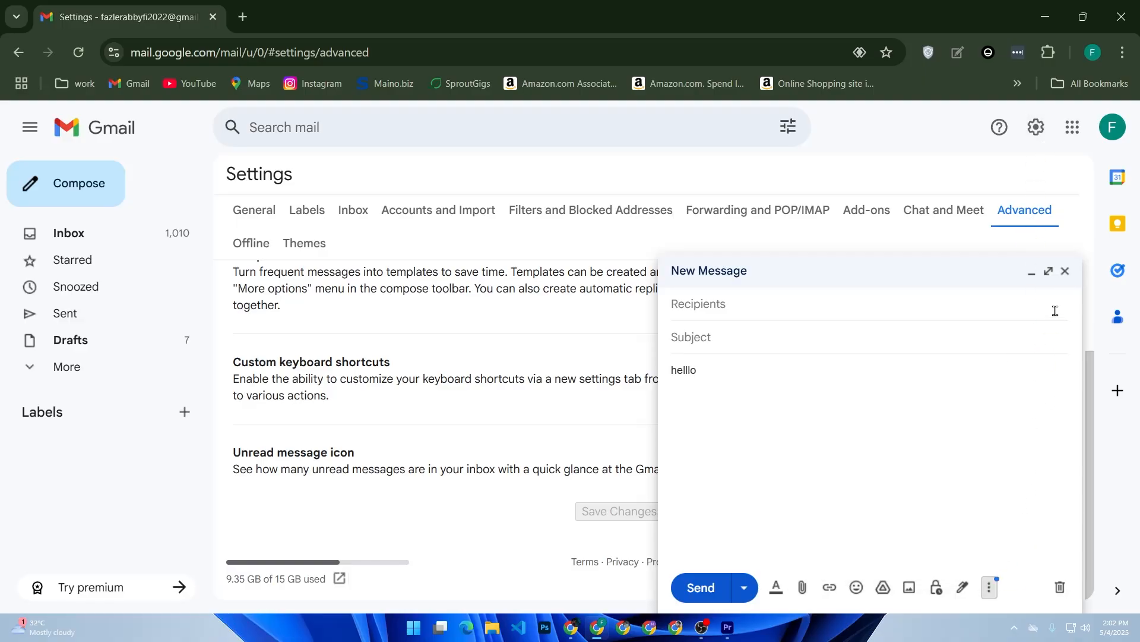
{"action": "left_click", "coordinate": [1065, 272]}
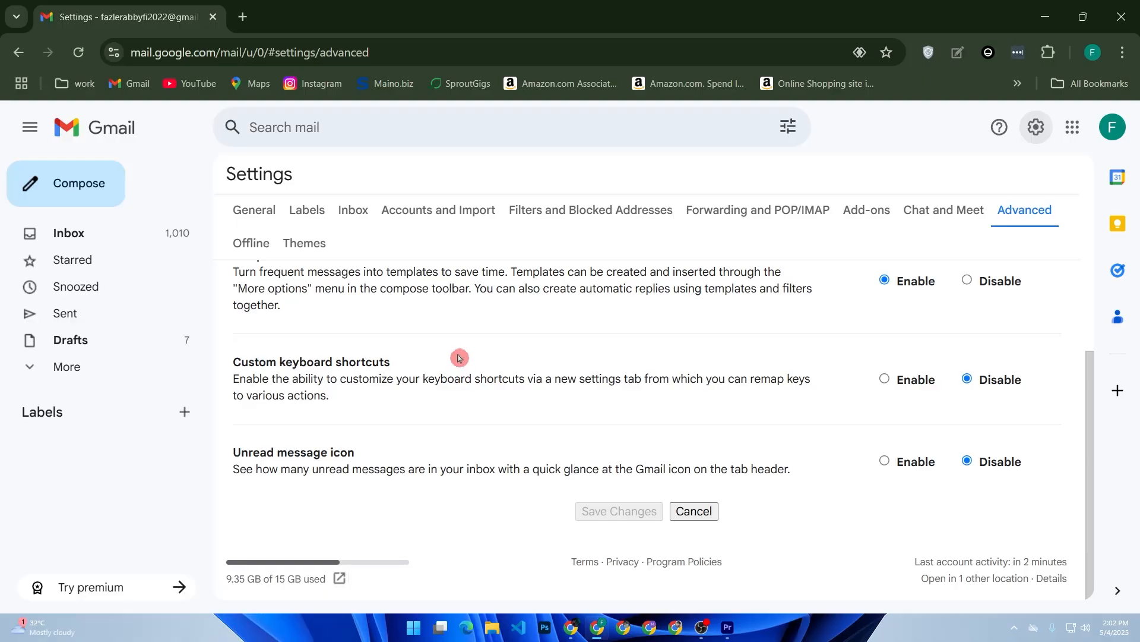
Open the Filters and Blocked Addresses settings and examine the new filter criteria form
{"action": "left_click", "coordinate": [563, 212]}
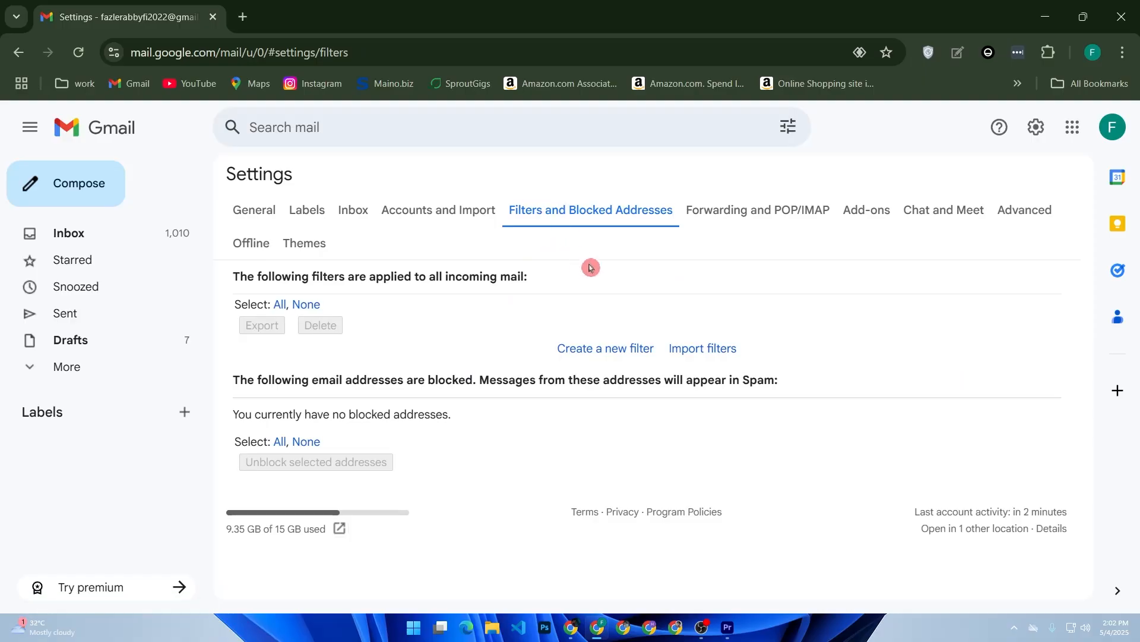
{"action": "left_click", "coordinate": [630, 346]}
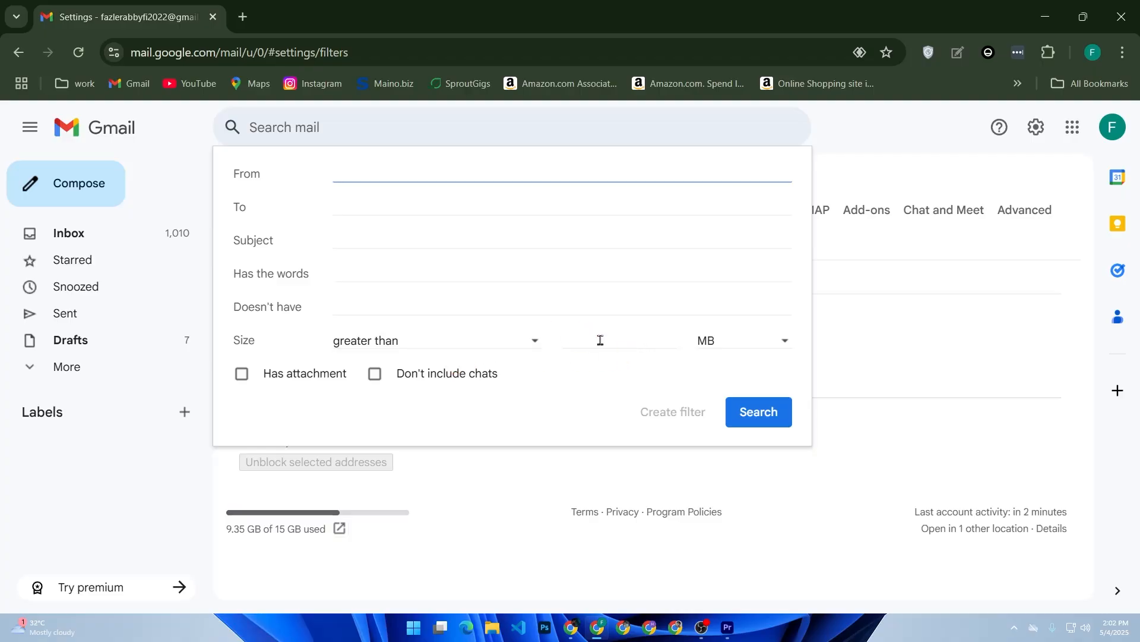
{"action": "left_click", "coordinate": [479, 340]}
{"action": "left_click", "coordinate": [479, 341]}
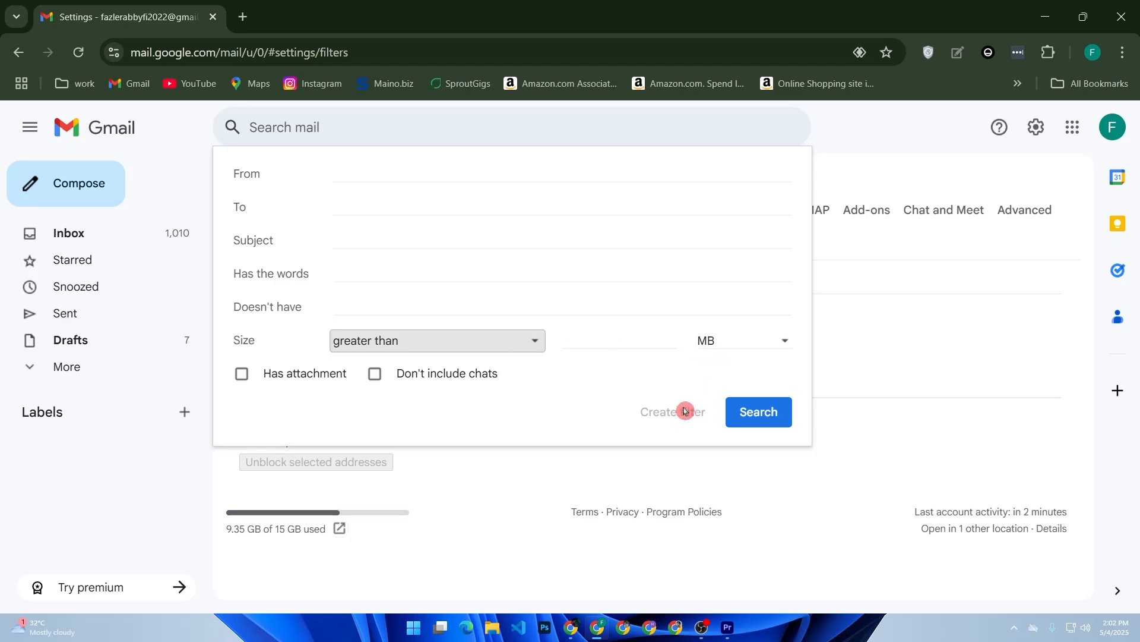
{"action": "left_click", "coordinate": [574, 270]}
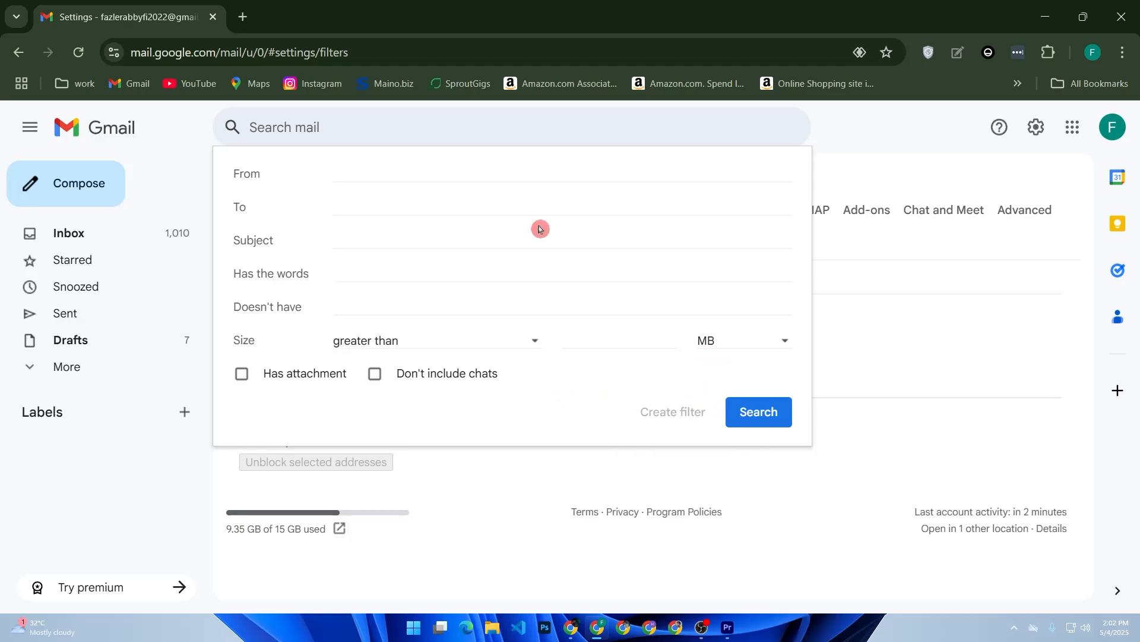
{"action": "left_click", "coordinate": [527, 199]}
{"action": "left_click", "coordinate": [498, 235]}
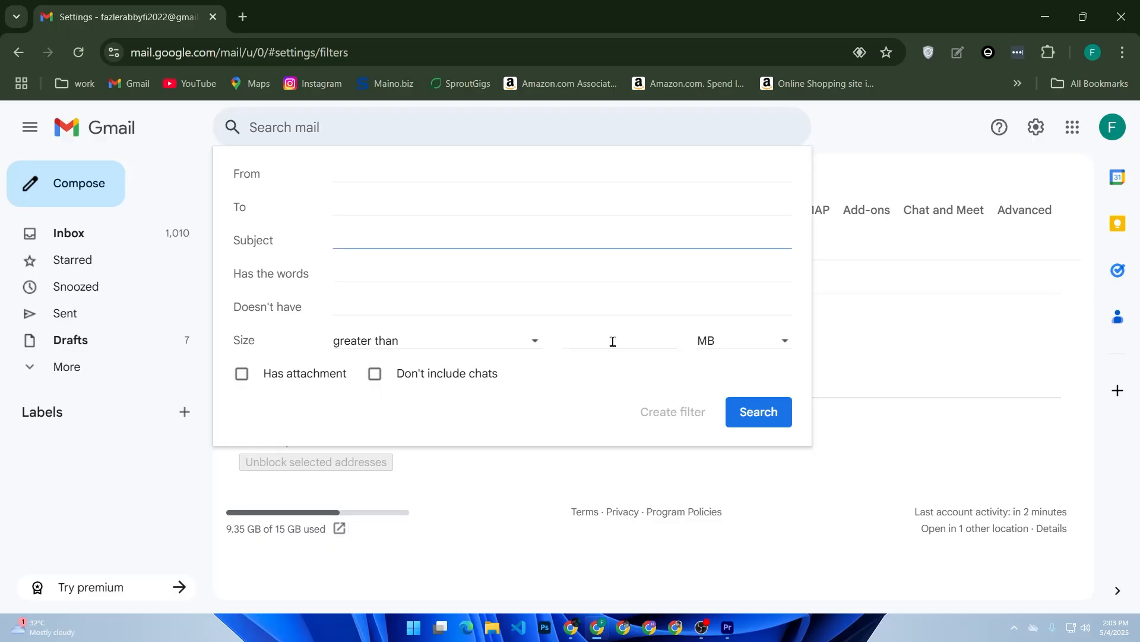
{"action": "left_click", "coordinate": [625, 544]}
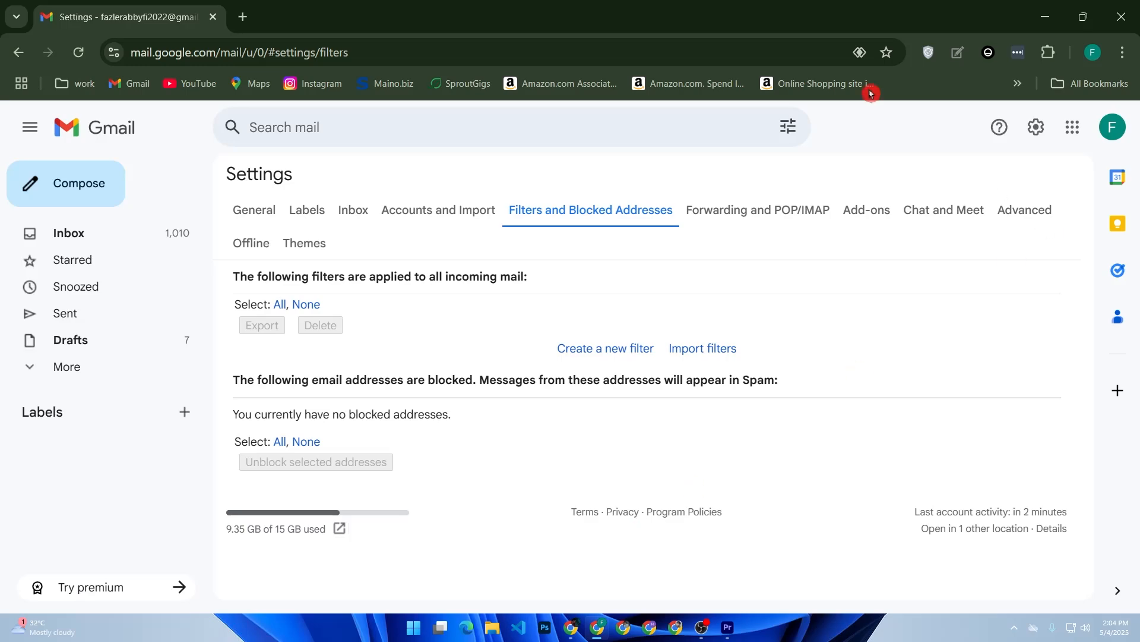
Compose a new message and insert a calendar event titled "evening" into it using Set up a time to meet
{"action": "left_click", "coordinate": [58, 185]}
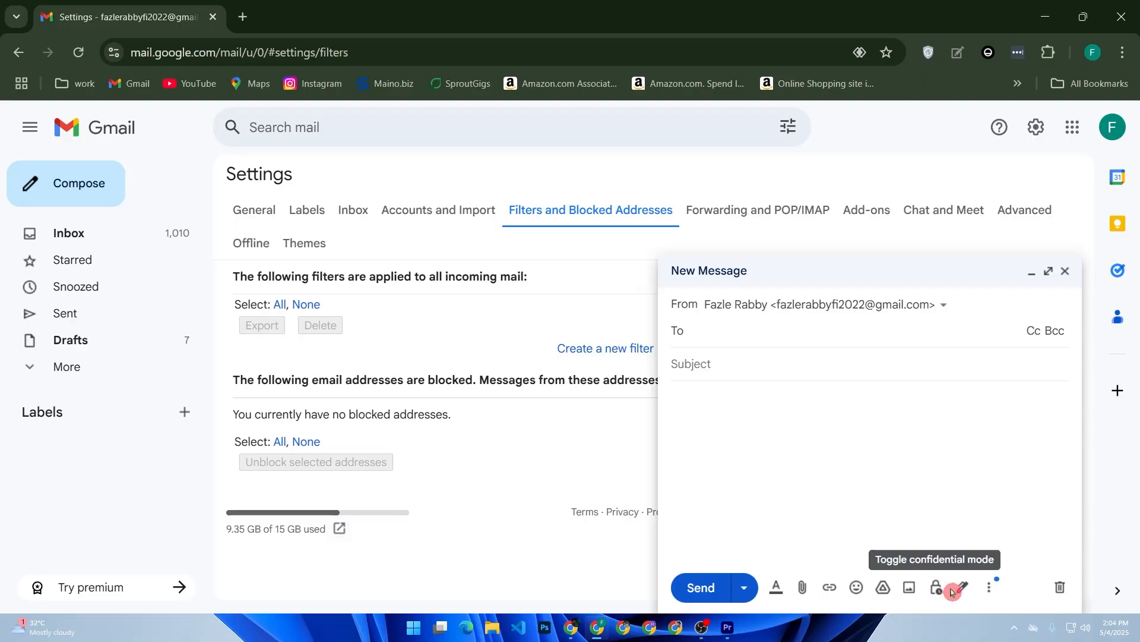
{"action": "left_click", "coordinate": [990, 588]}
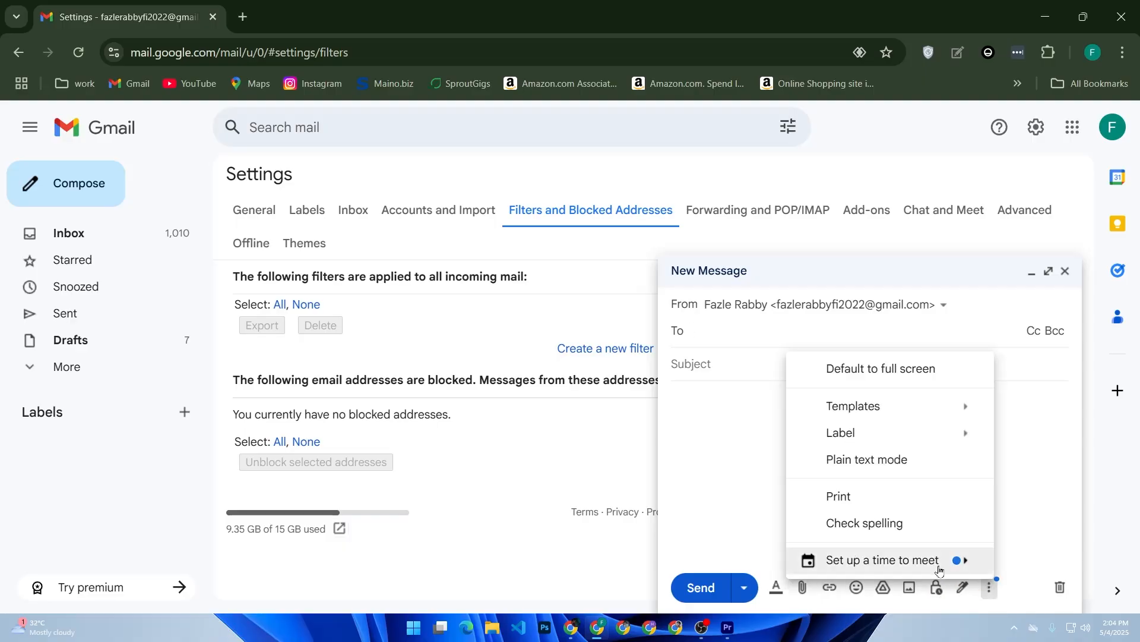
{"action": "mouse_move", "coordinate": [933, 569]}
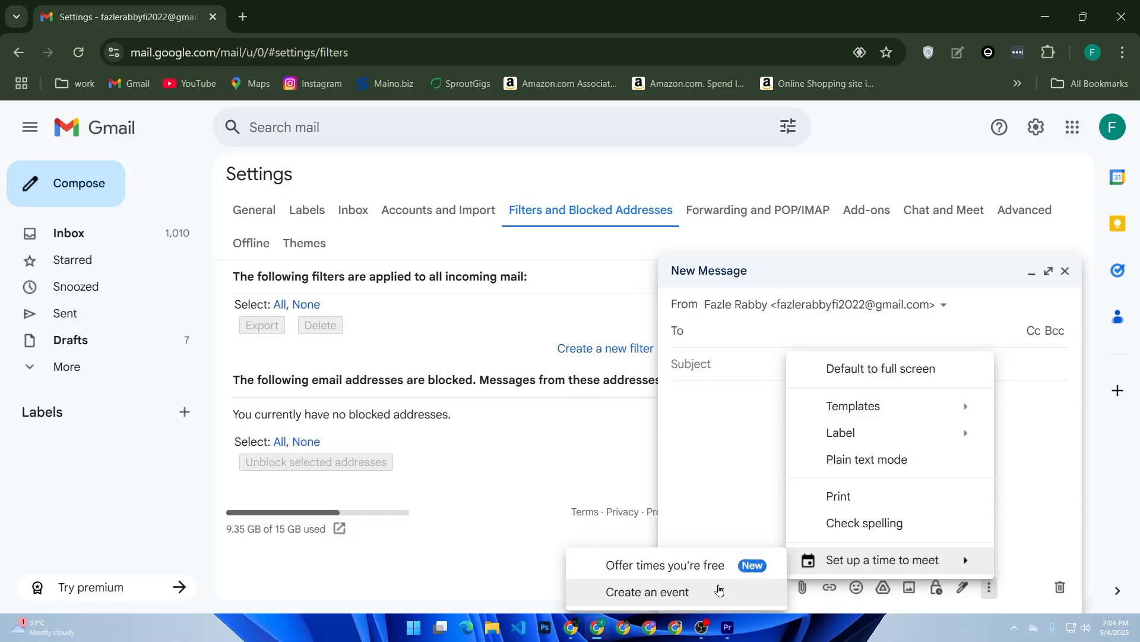
{"action": "left_click", "coordinate": [719, 590]}
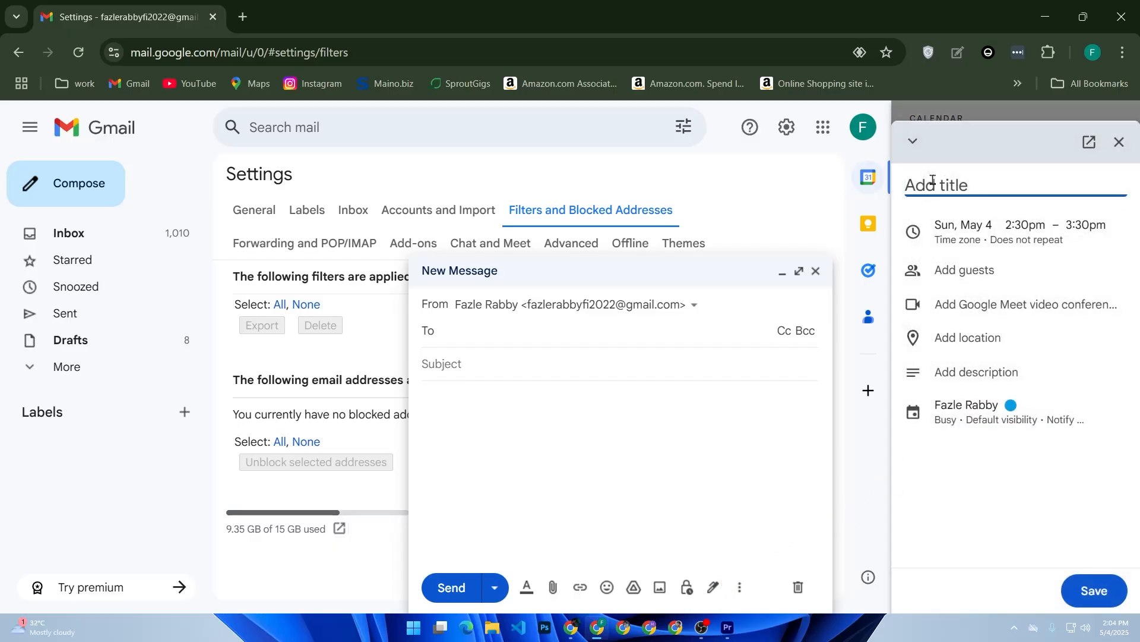
{"action": "type", "text": "eve"}
{"action": "key", "text": "BackSpace"}
{"action": "type", "text": "ening"}
{"action": "key", "text": "BackSpace"}
{"action": "key", "text": "BackSpace"}
{"action": "type", "text": "ng"}
{"action": "left_click", "coordinate": [954, 202]}
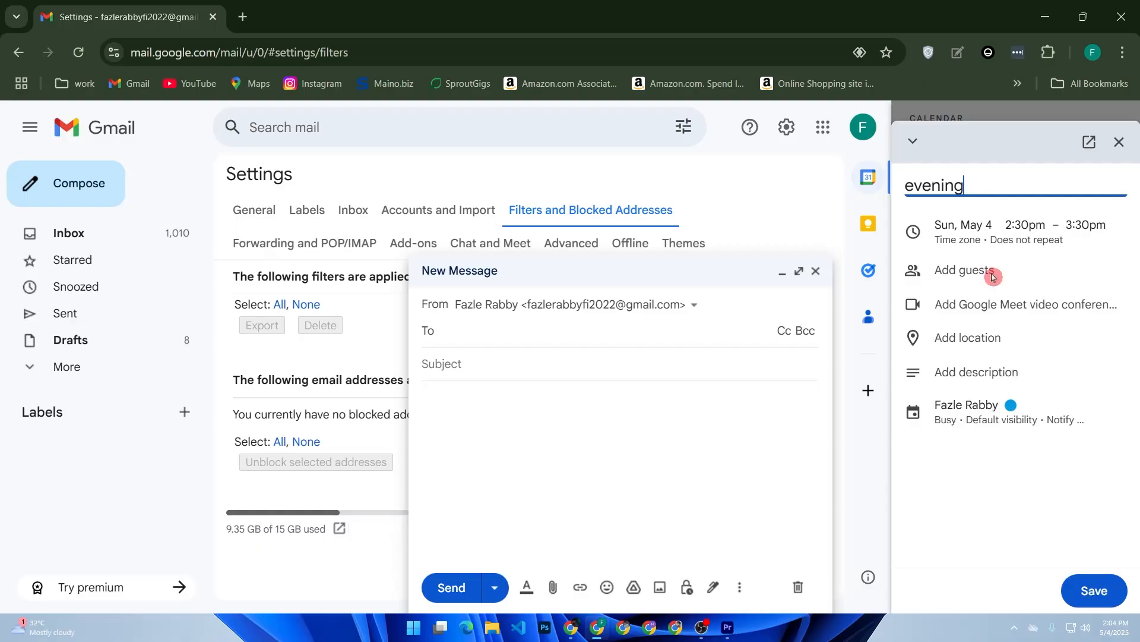
{"action": "left_click", "coordinate": [1092, 591]}
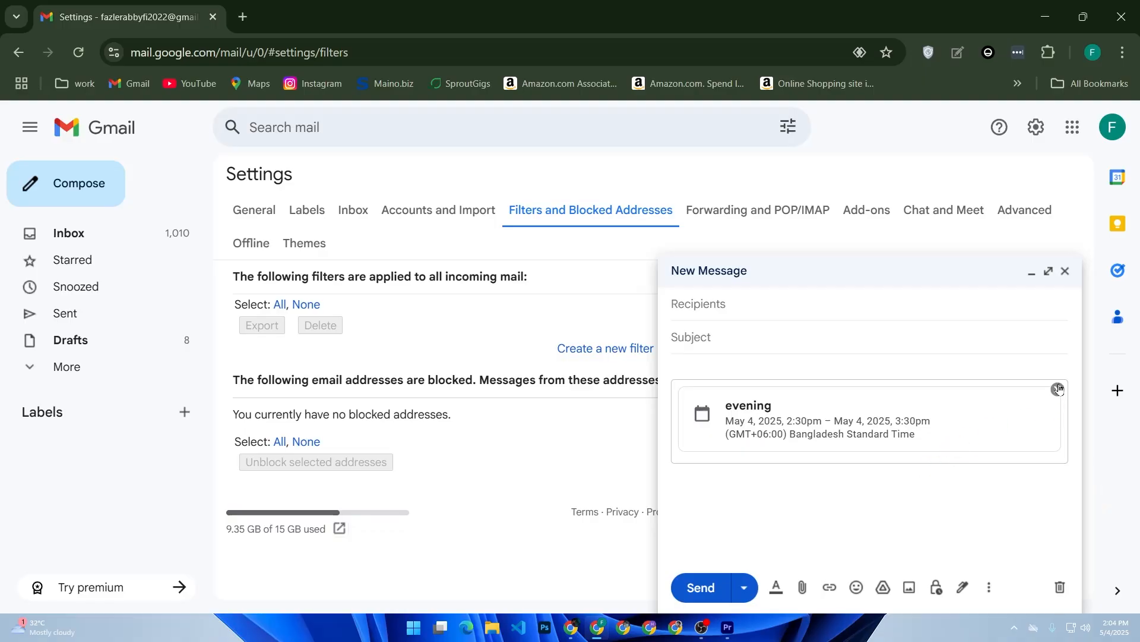
Remove the inserted "evening" event card from the message body
{"action": "left_click", "coordinate": [1058, 389]}
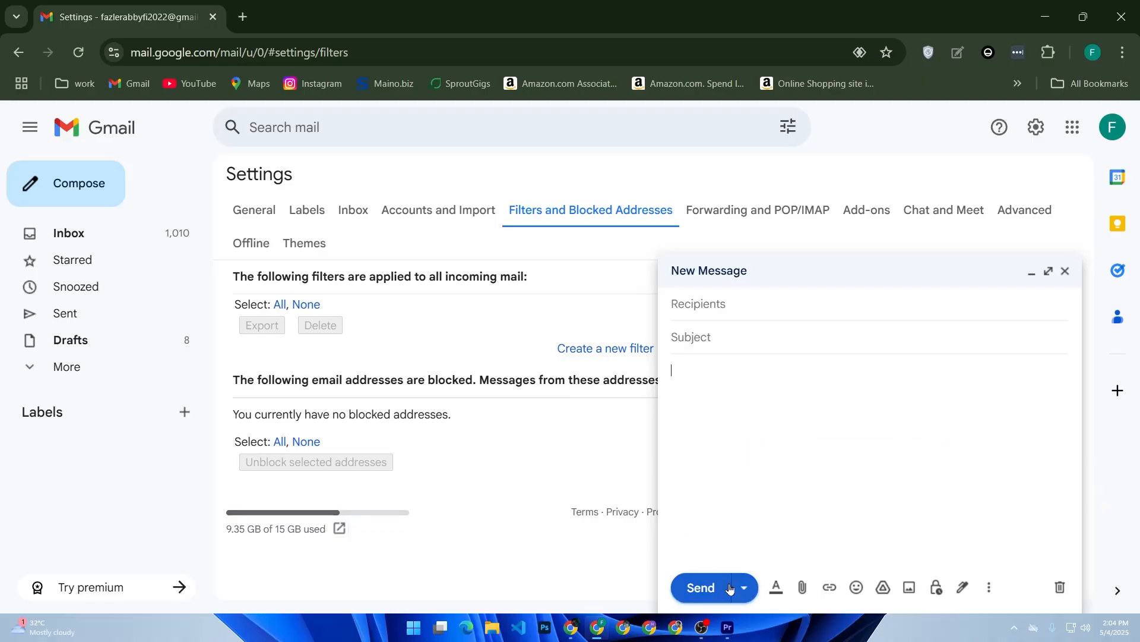
{"action": "left_click", "coordinate": [748, 560]}
Open the Advanced settings section and close the new message window
{"action": "left_click", "coordinate": [1022, 211]}
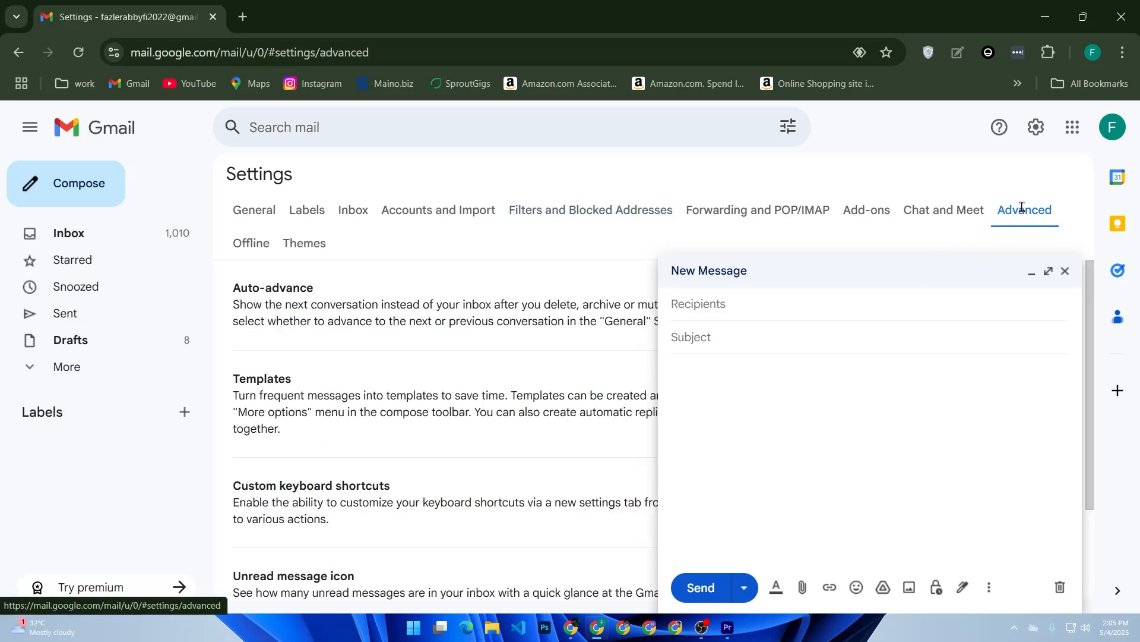
{"action": "left_click", "coordinate": [1065, 271]}
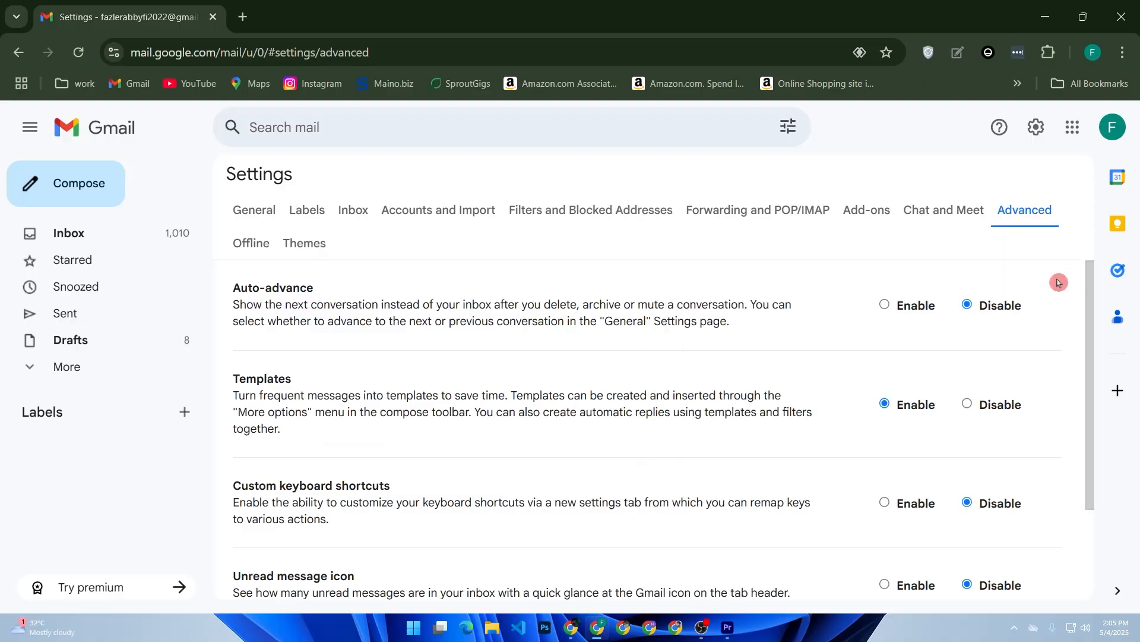